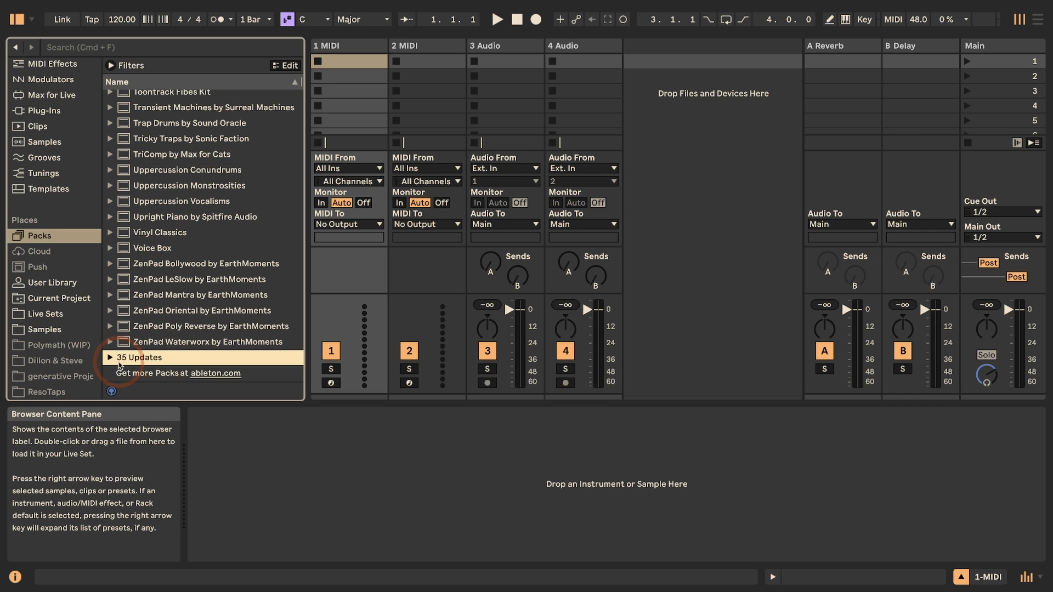
Expand the 35 Updates group and scroll through pack updates like Beat Tools and Build and Drop.
left_click(110, 358)
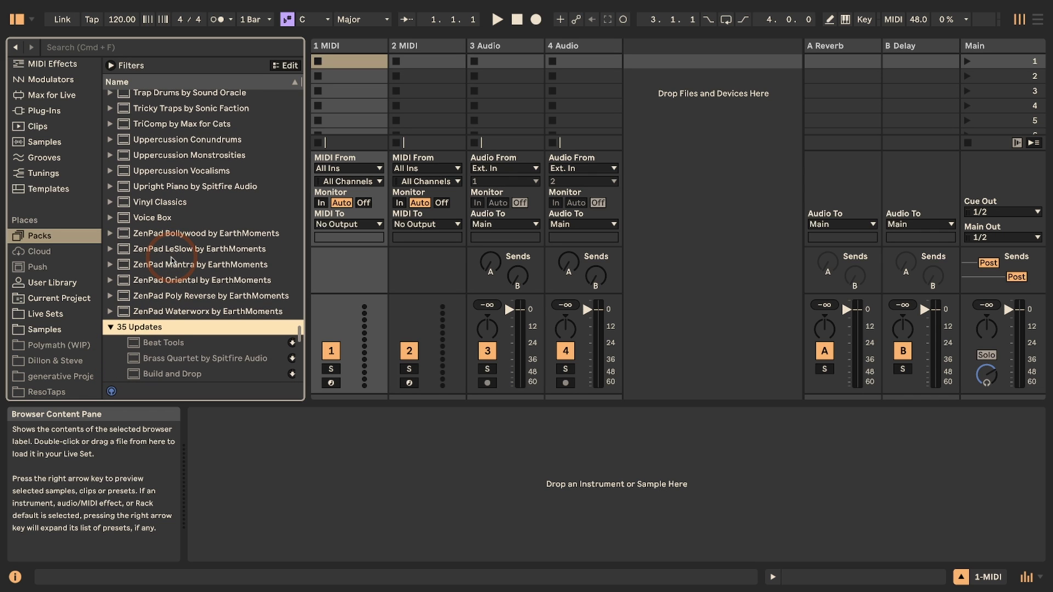
scroll(171, 261, "down", 5)
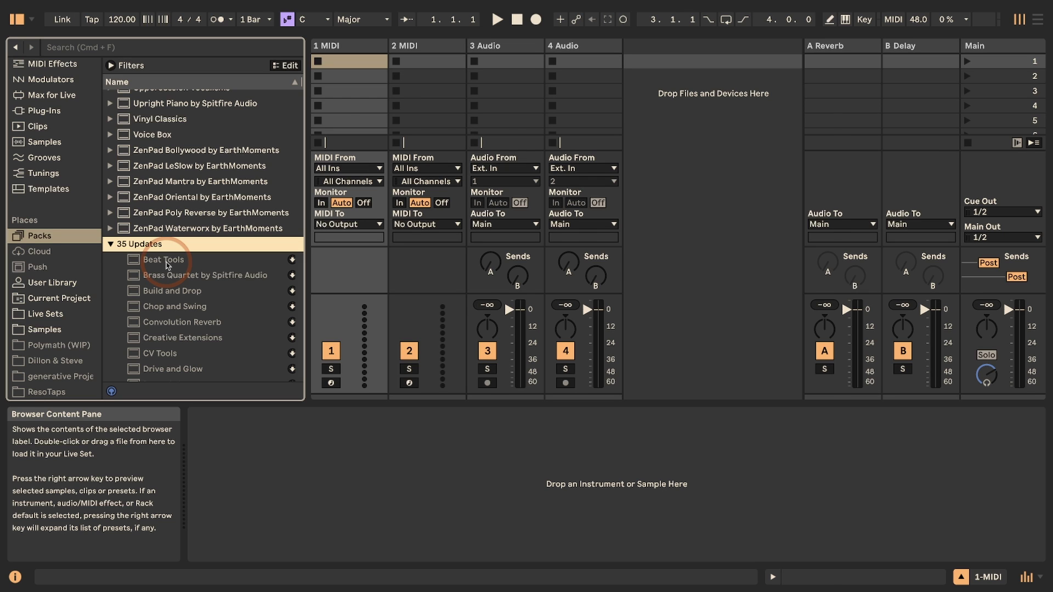
Open Preferences with Cmd+, and switch to the Library page.
key("super+comma")
left_click(406, 239)
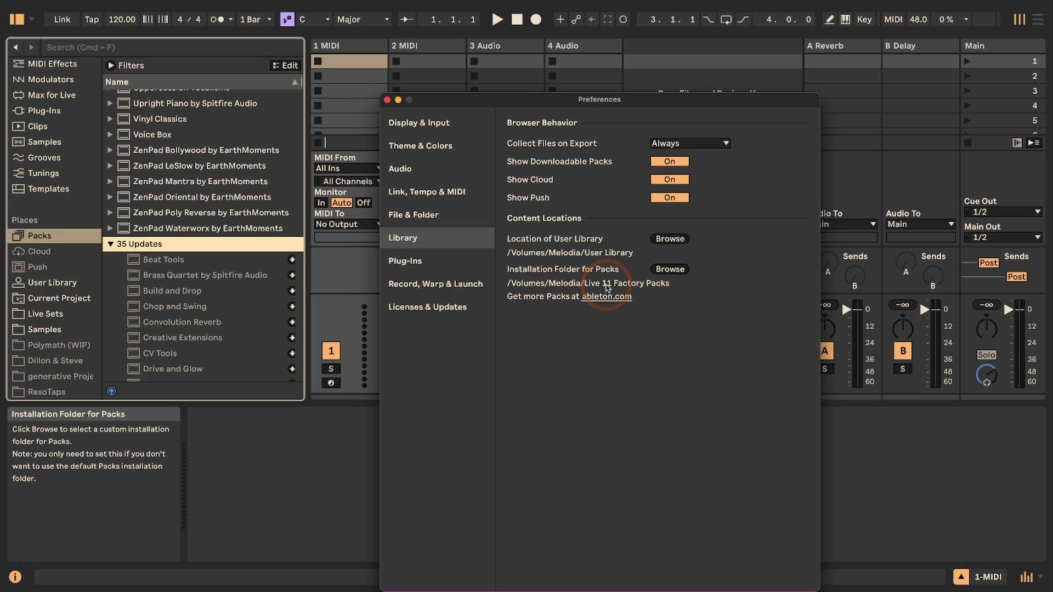
From the Packs folder chooser, create a folder named 'Live 12 Factory Packs' on Melodia.
left_click(679, 270)
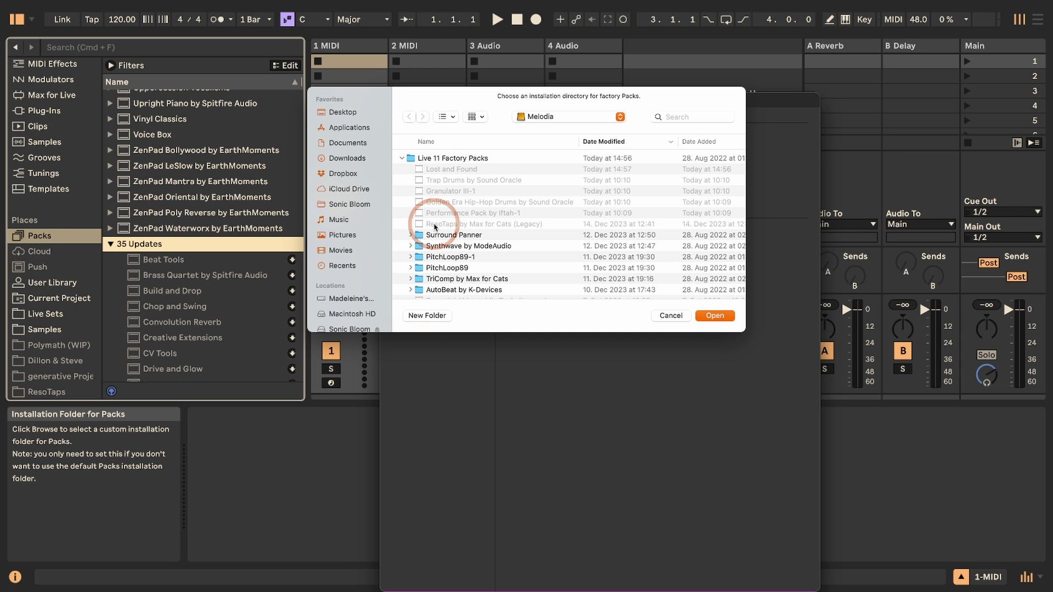
left_click(427, 315)
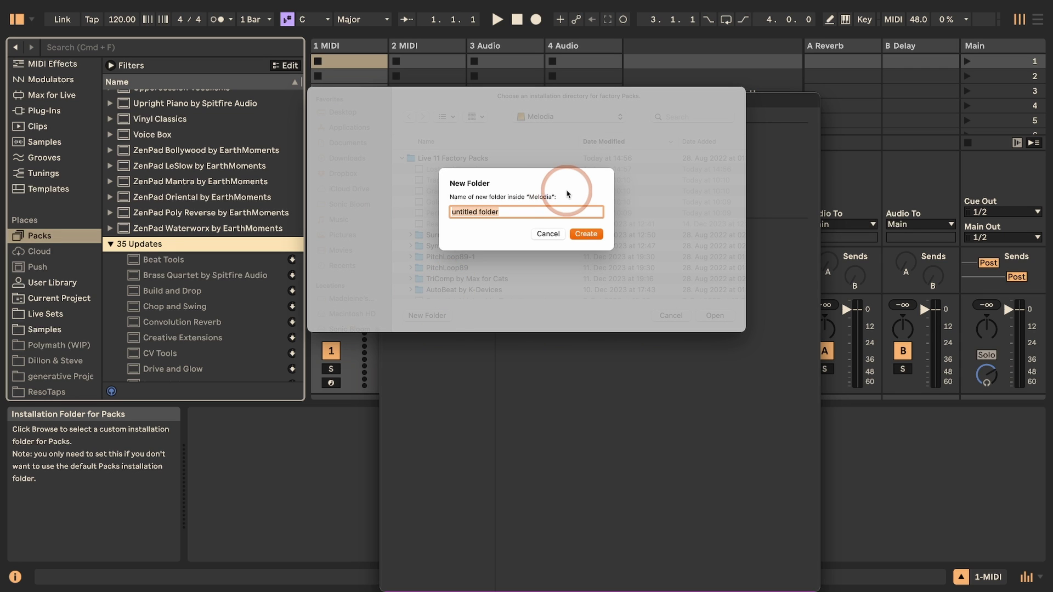
type("Live 12 Fsctory Packs")
left_click(471, 214)
key("BackSpace")
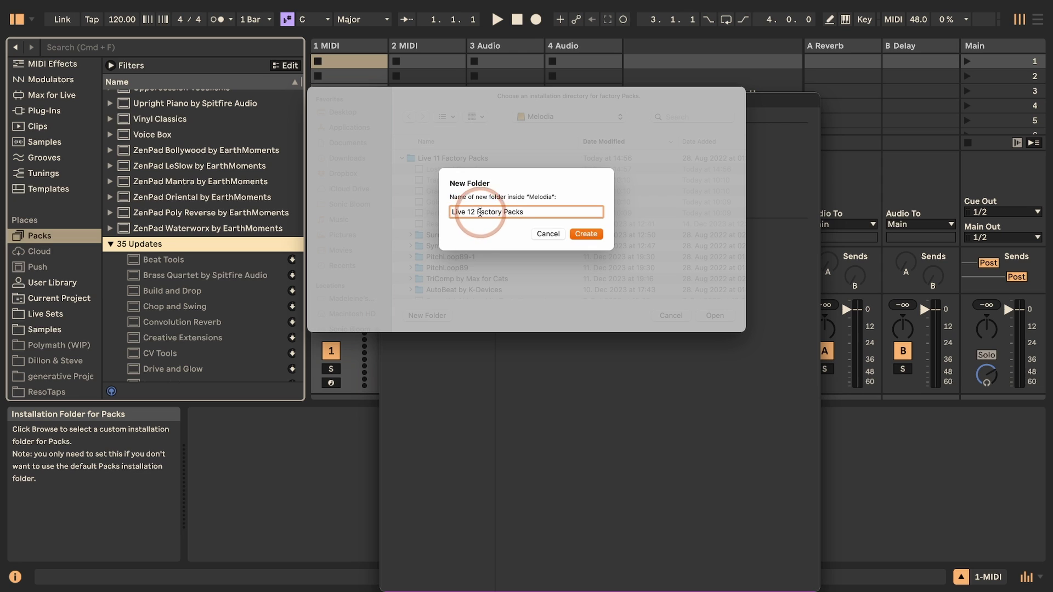
type("a")
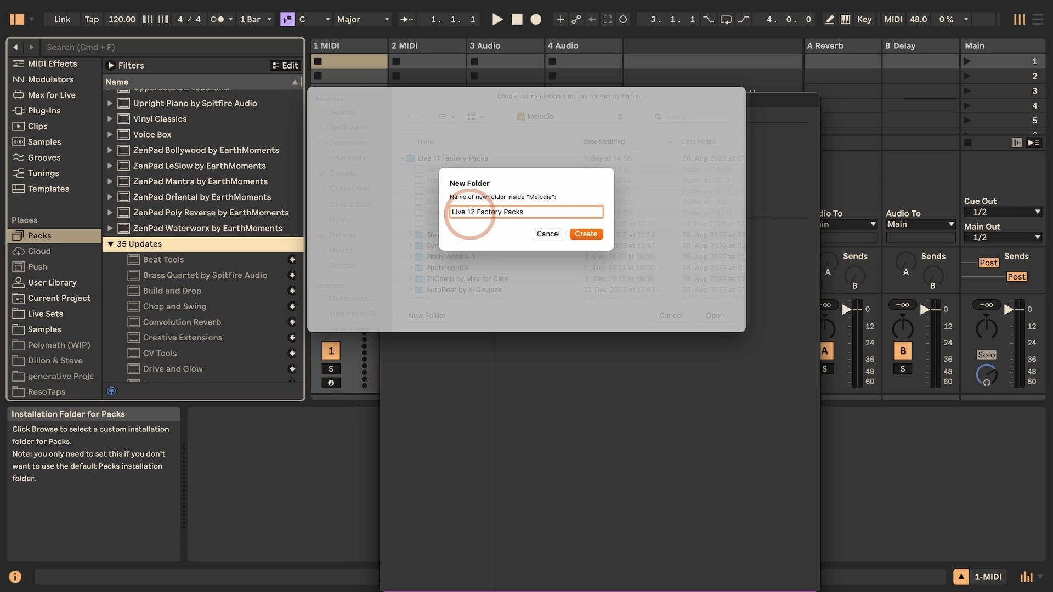
left_click(587, 235)
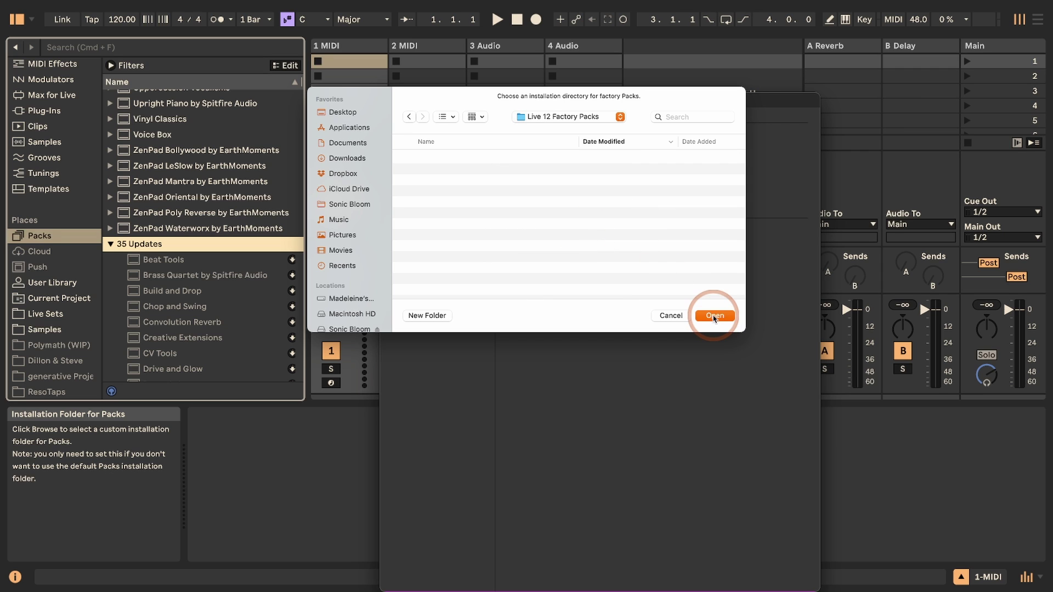
Confirm 'Live 12 Factory Packs' as the Packs installation folder, declining to move existing Packs.
left_click(714, 317)
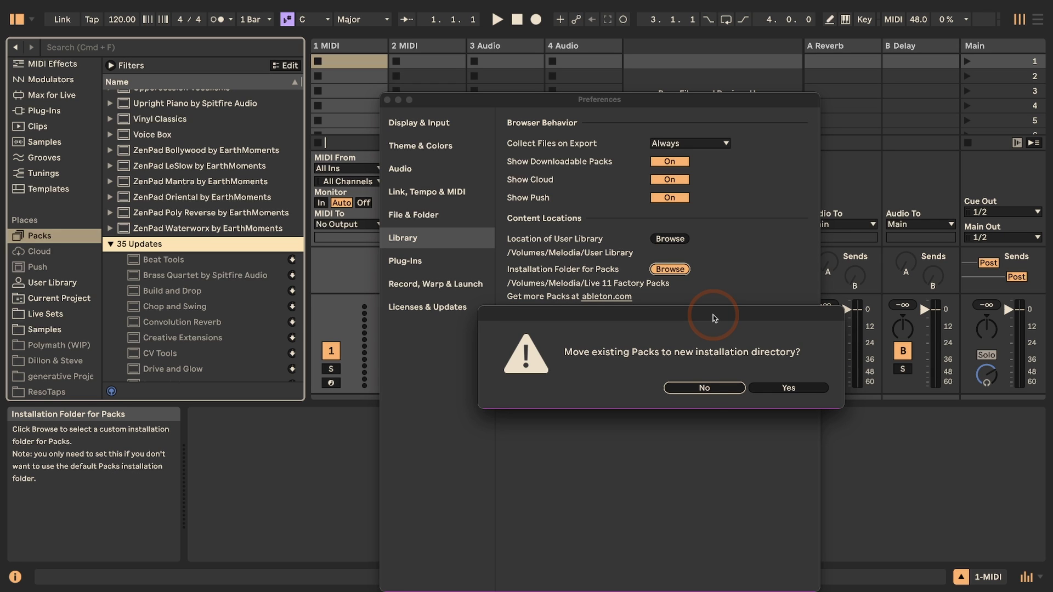
left_click(704, 389)
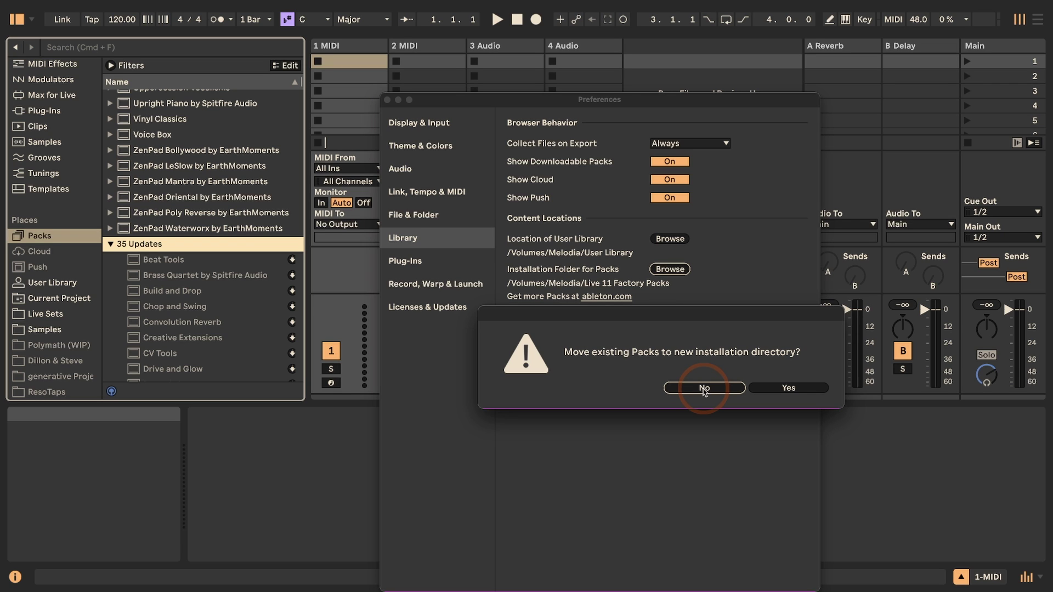
left_click(704, 389)
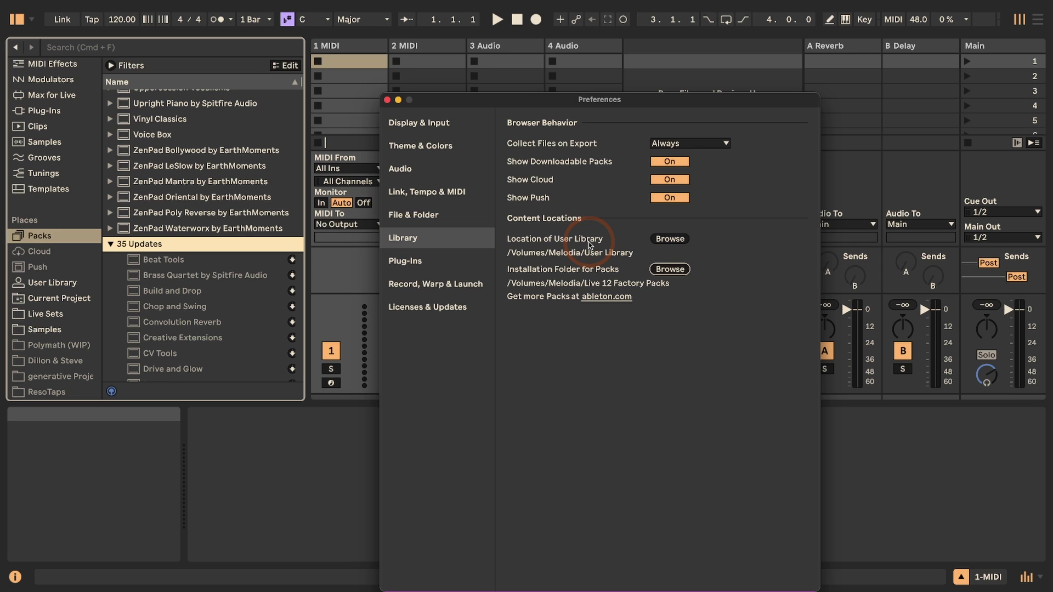
Open the User Library location chooser and go into the Melodia drive.
left_click(669, 239)
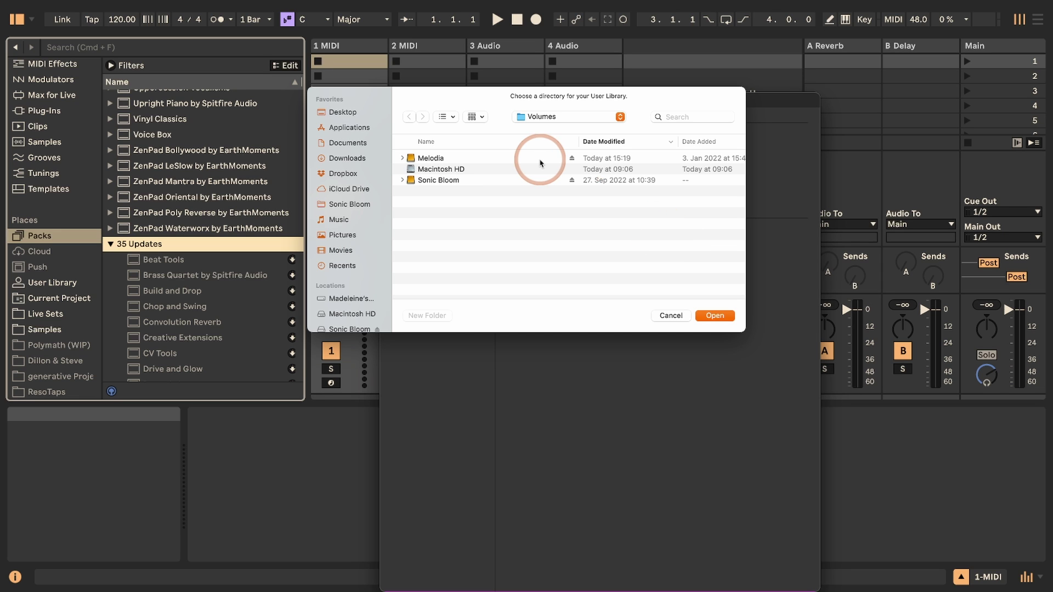
left_click(425, 159)
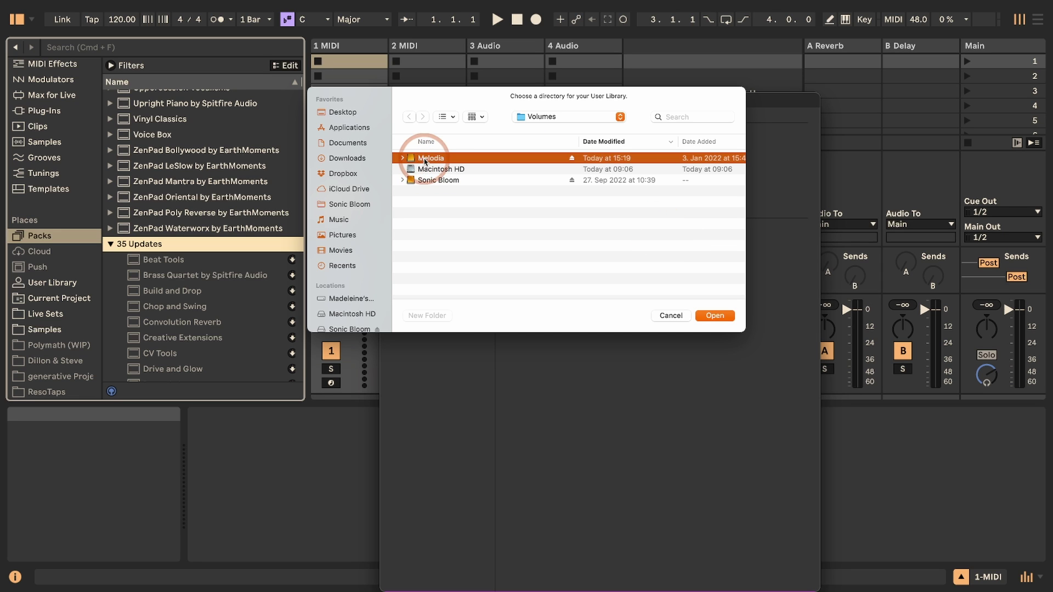
double_click(425, 159)
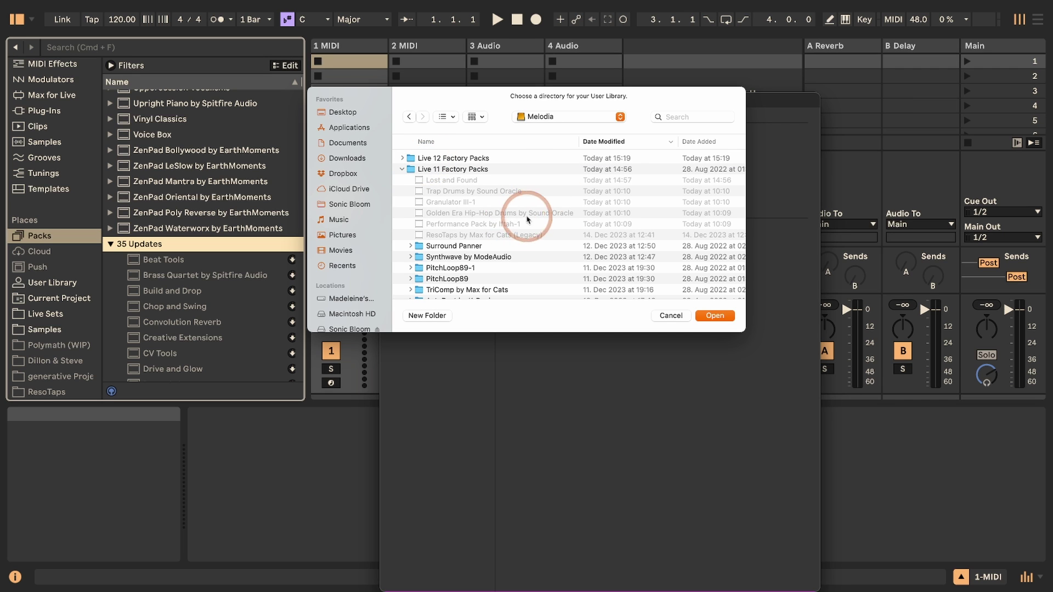
Create a 'Live 12 User Library' folder and set it as the User Library location.
left_click(428, 315)
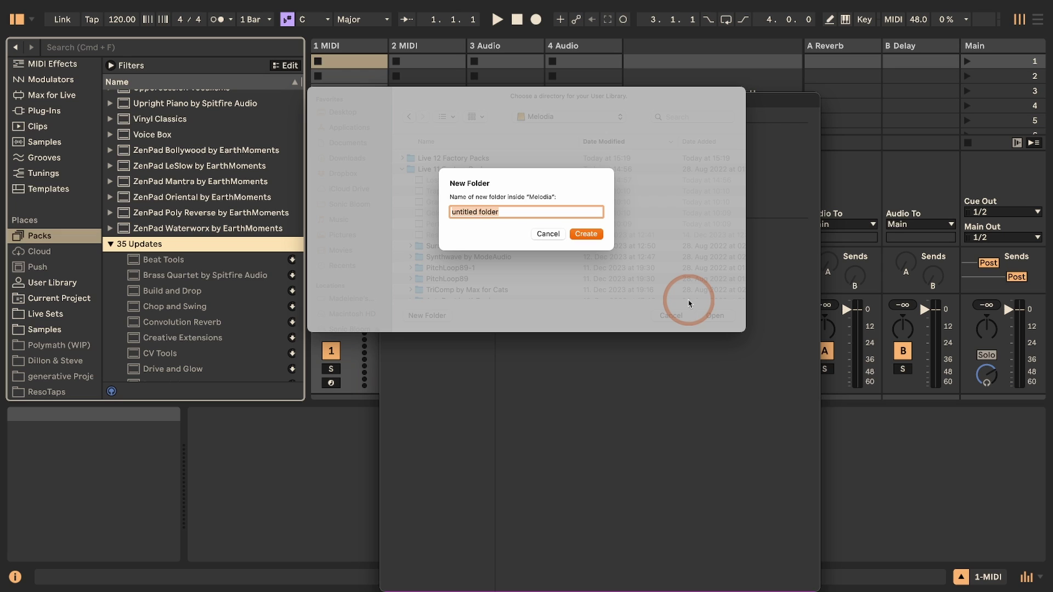
type("User Liv")
key("BackSpace")
type("brary")
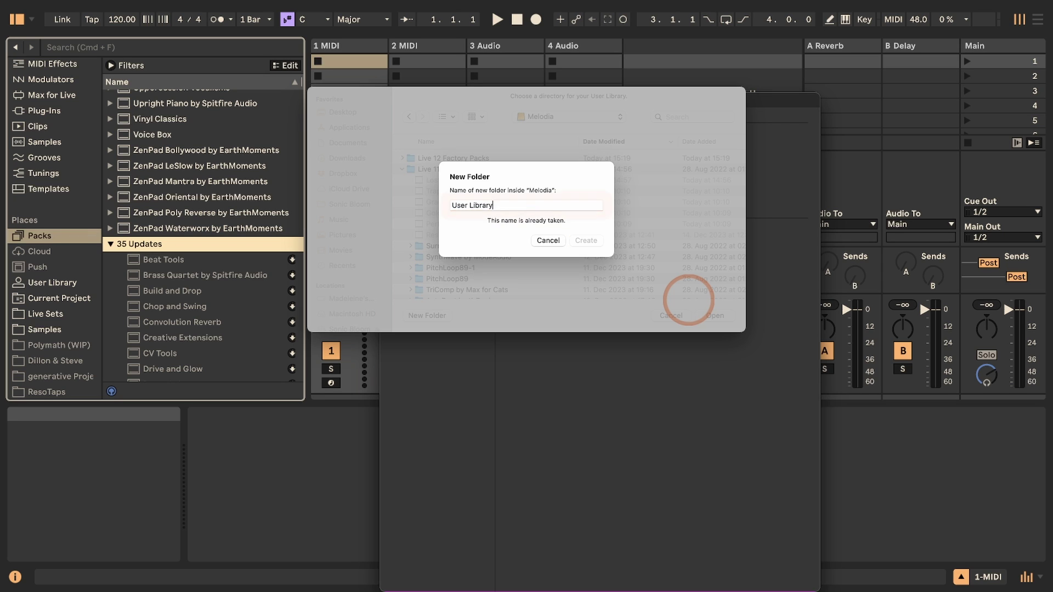
left_click(452, 206)
type("Live ")
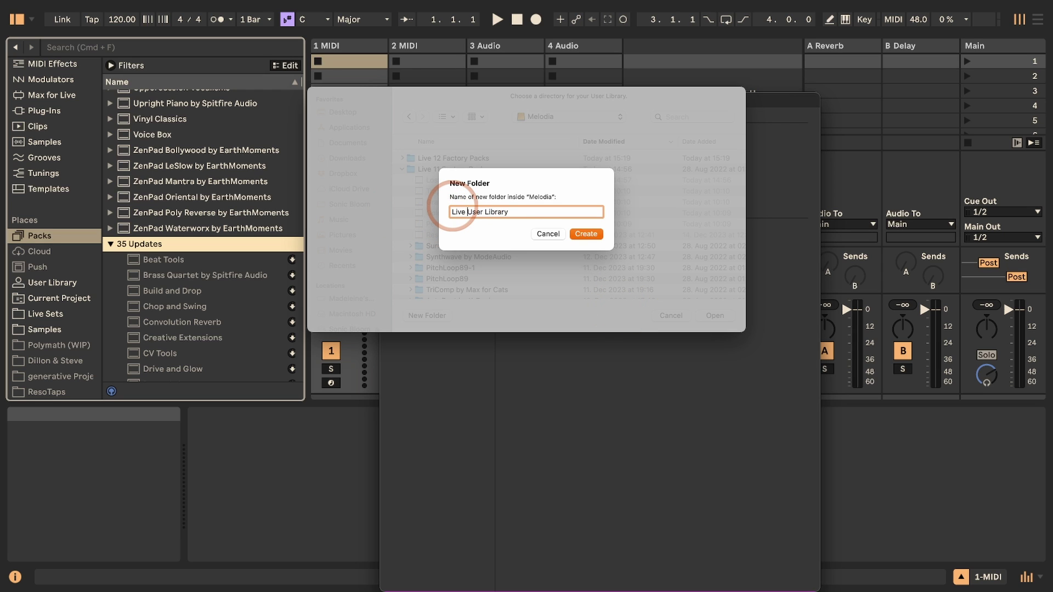
type("12")
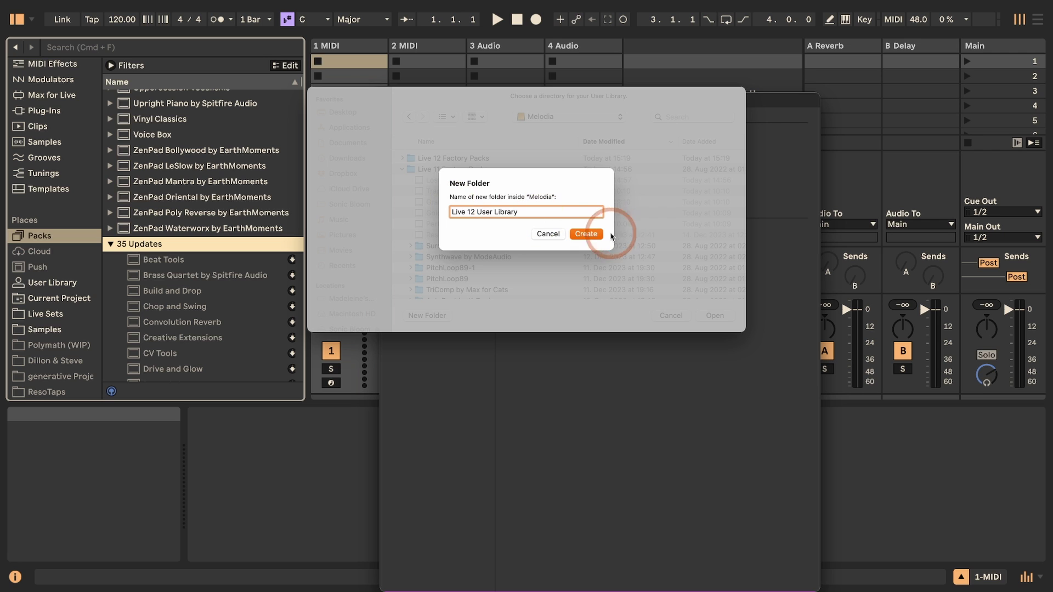
left_click(587, 235)
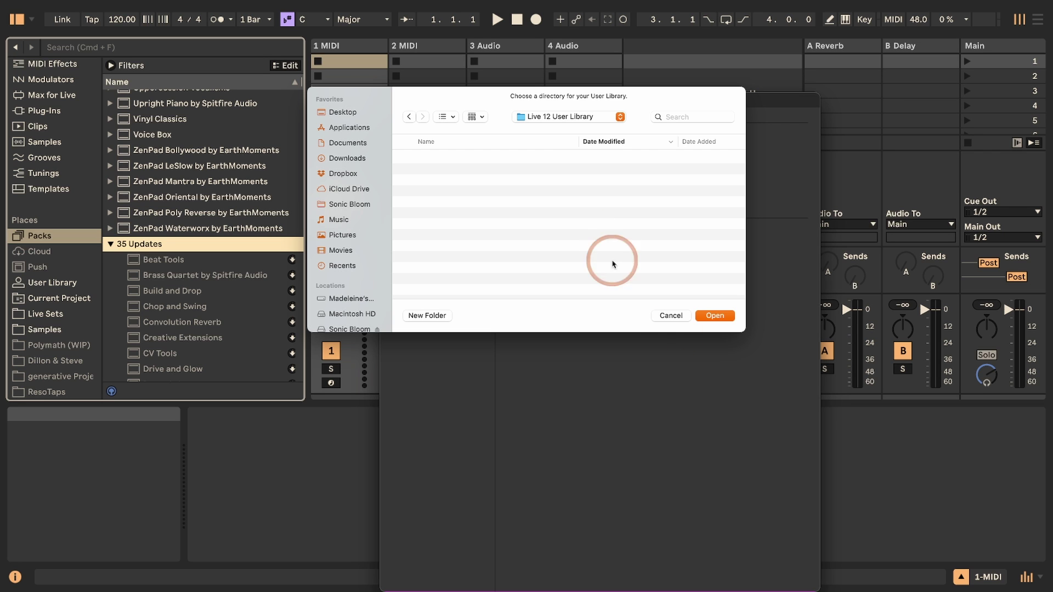
left_click(716, 316)
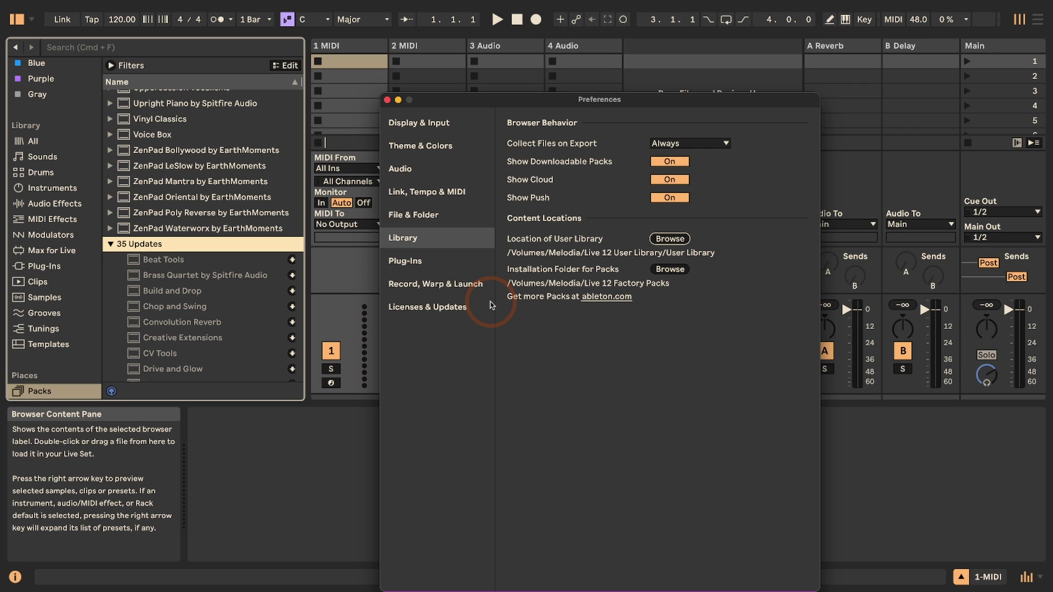
Close Preferences and scroll through the browser's Packs list.
left_click(387, 101)
scroll(145, 285, "down", 5)
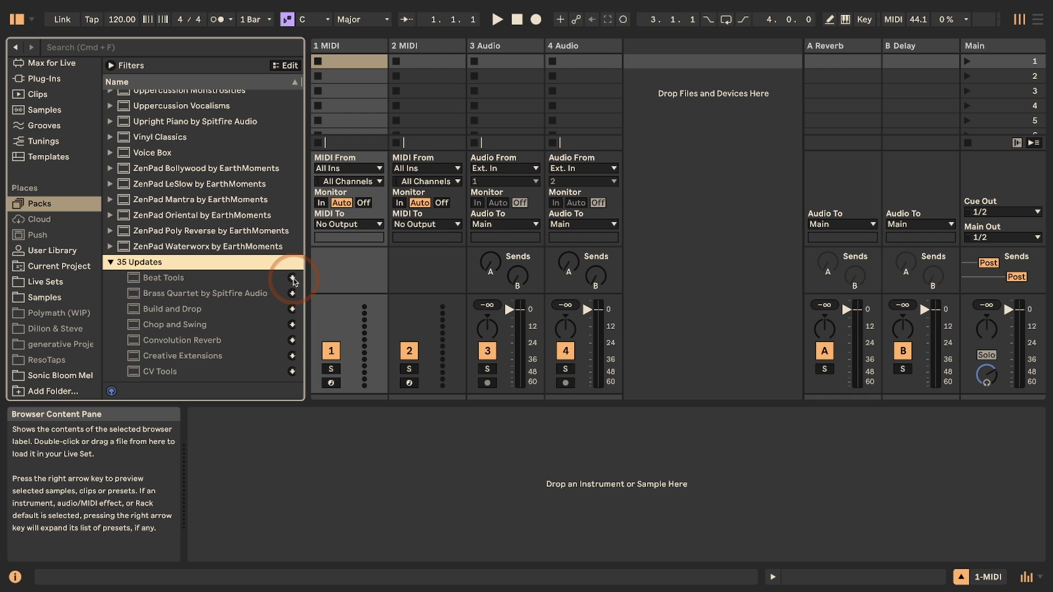
scroll(166, 276, "up", 15)
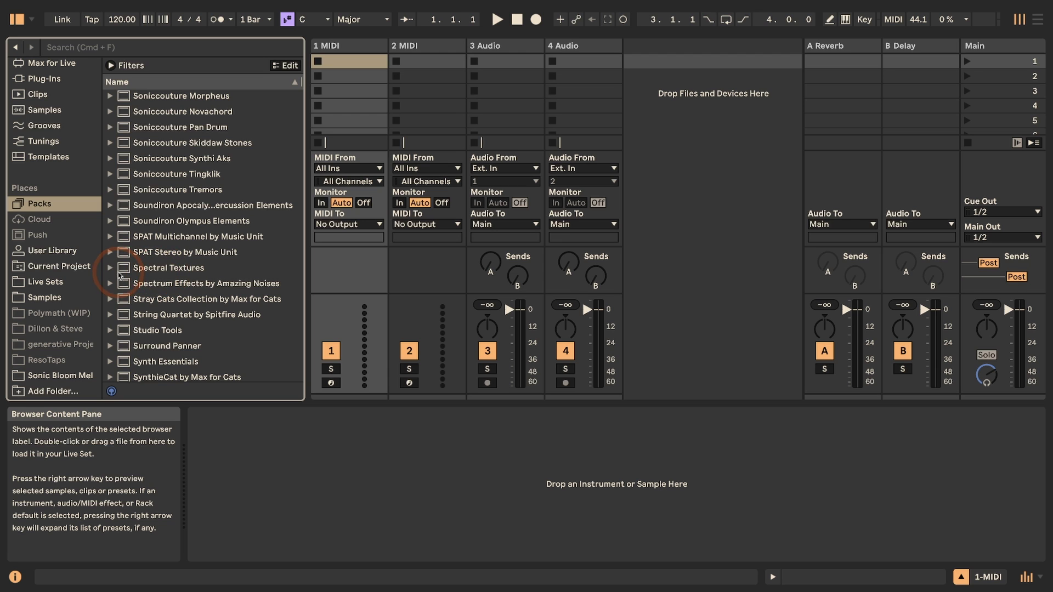
Expand and collapse Spectral Textures > Sounds > Synth Rhythmic, then show the User Library.
left_click(181, 269)
scroll(185, 272, "down", 3)
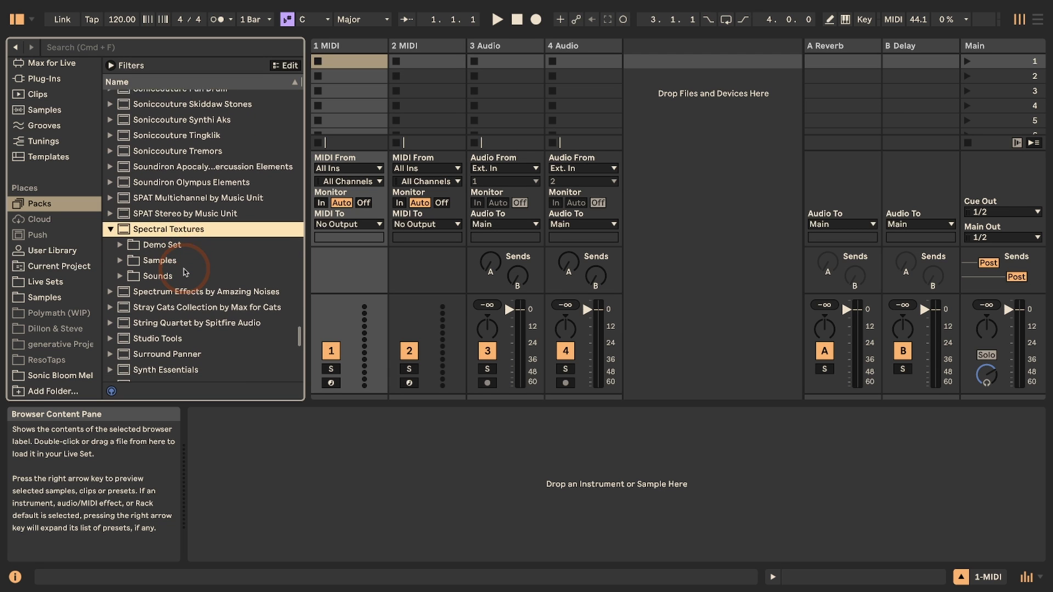
left_click(121, 264)
scroll(131, 266, "down", 5)
left_click(159, 278)
scroll(158, 269, "down", 3)
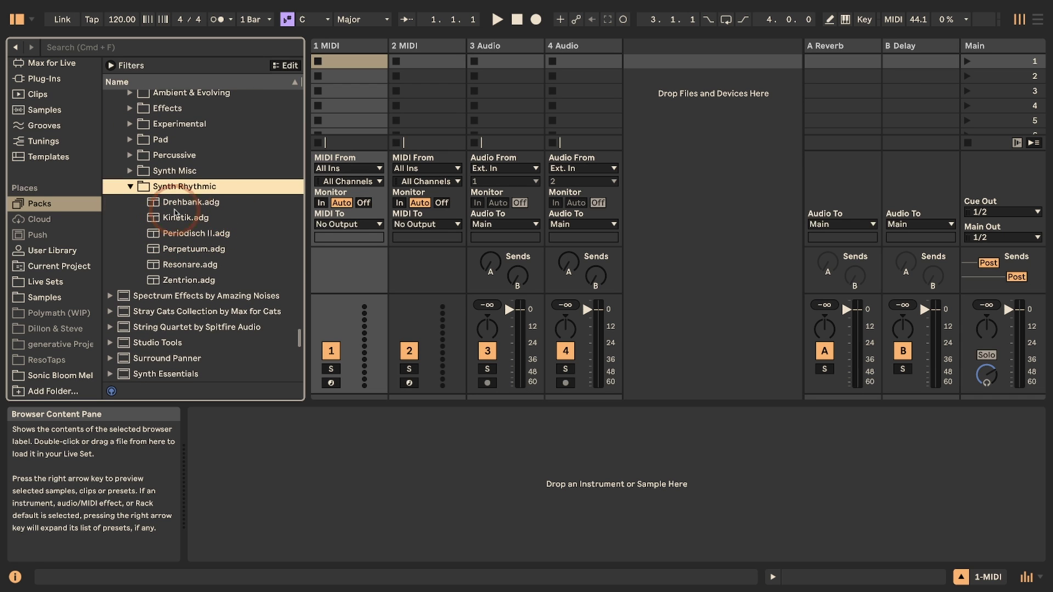
left_click(129, 183)
scroll(107, 208, "up", 8)
left_click(109, 218)
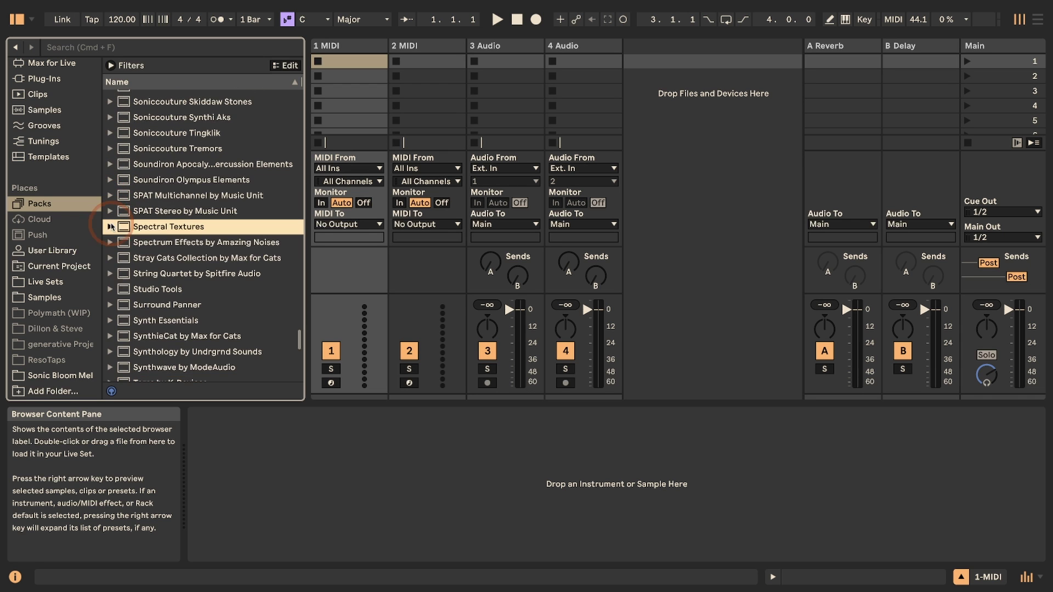
scroll(181, 219, "down", 10)
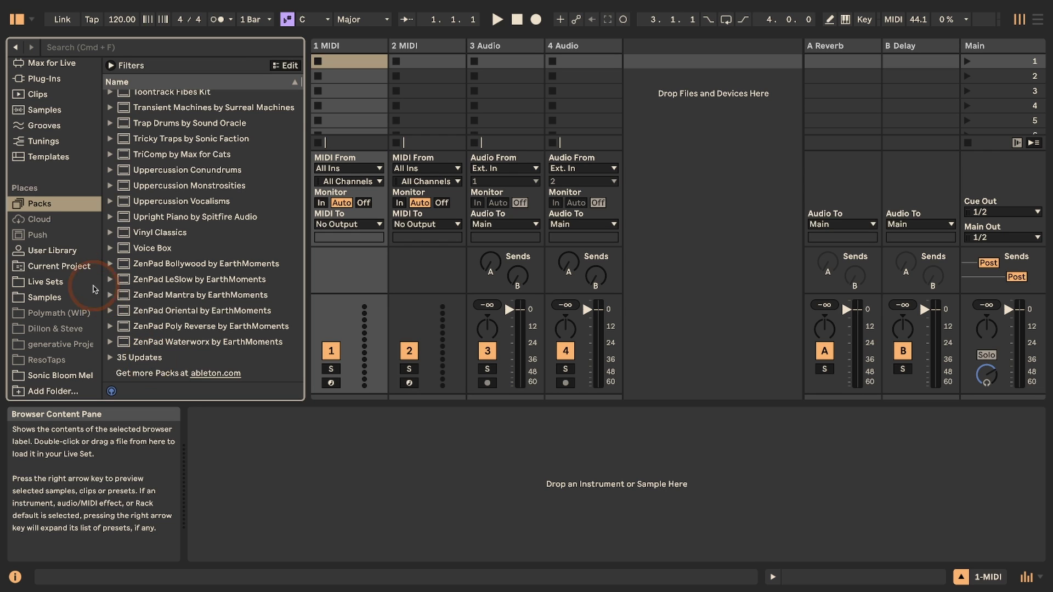
left_click(52, 250)
left_click(149, 225)
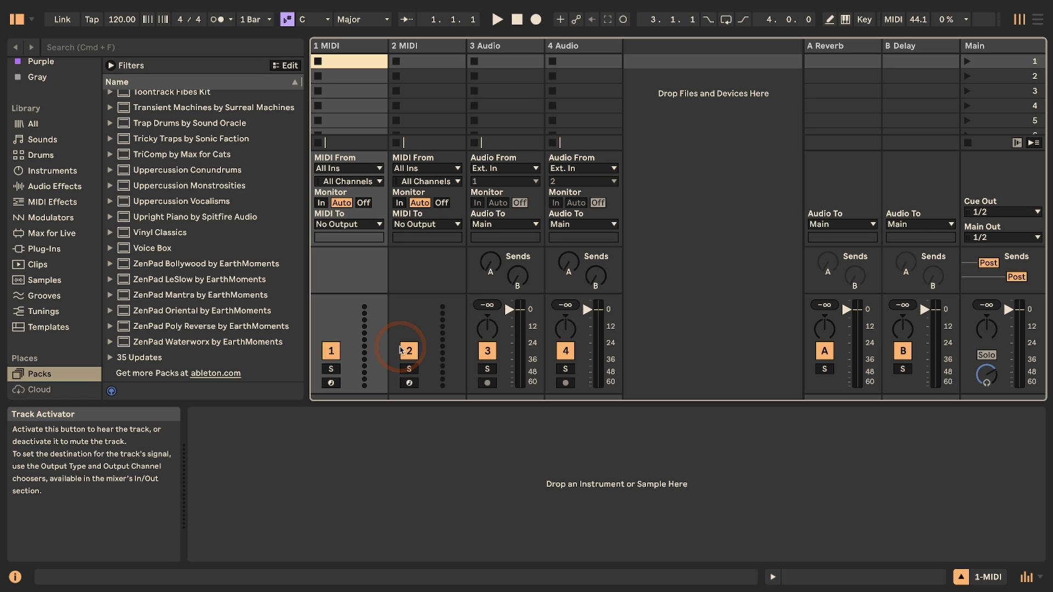
Reopen Preferences to review the Melodia User Library and Packs folder paths.
key("super+comma")
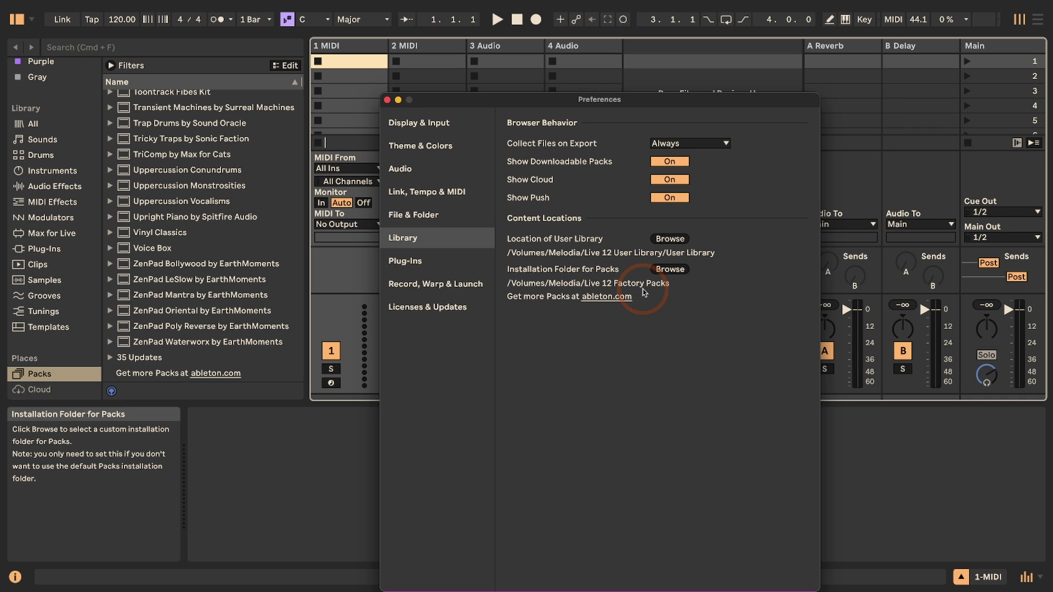
Close the Preferences window.
left_click(386, 100)
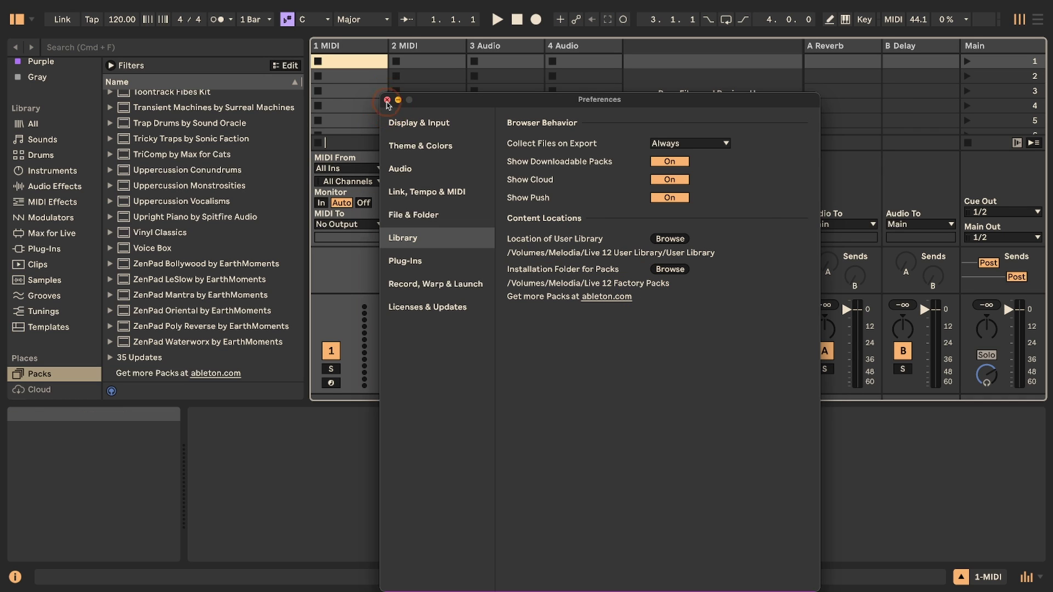